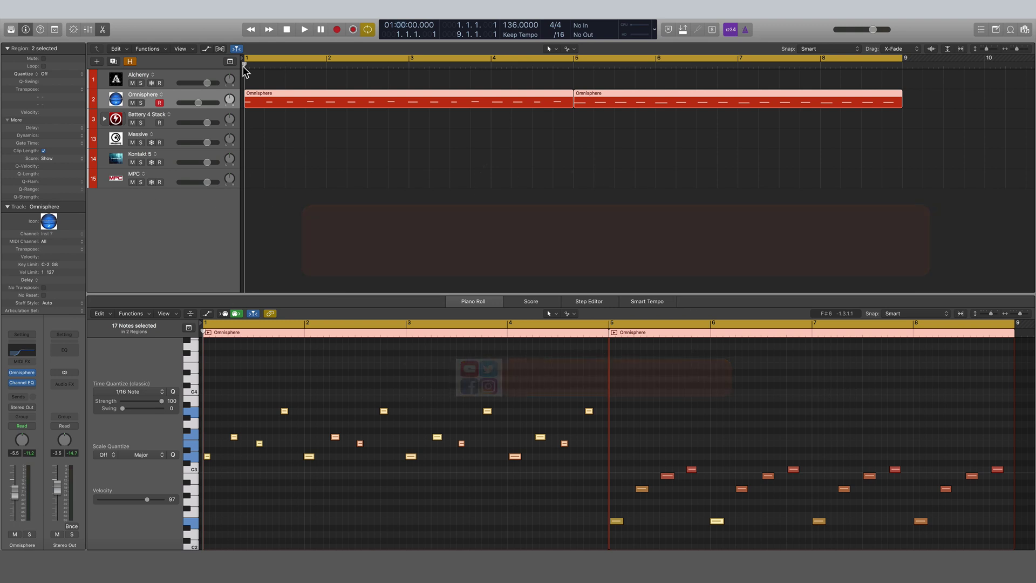
Play the two Omnisphere regions from bar 1 and stop with the playhead at the start.
click(246, 67)
key(space)
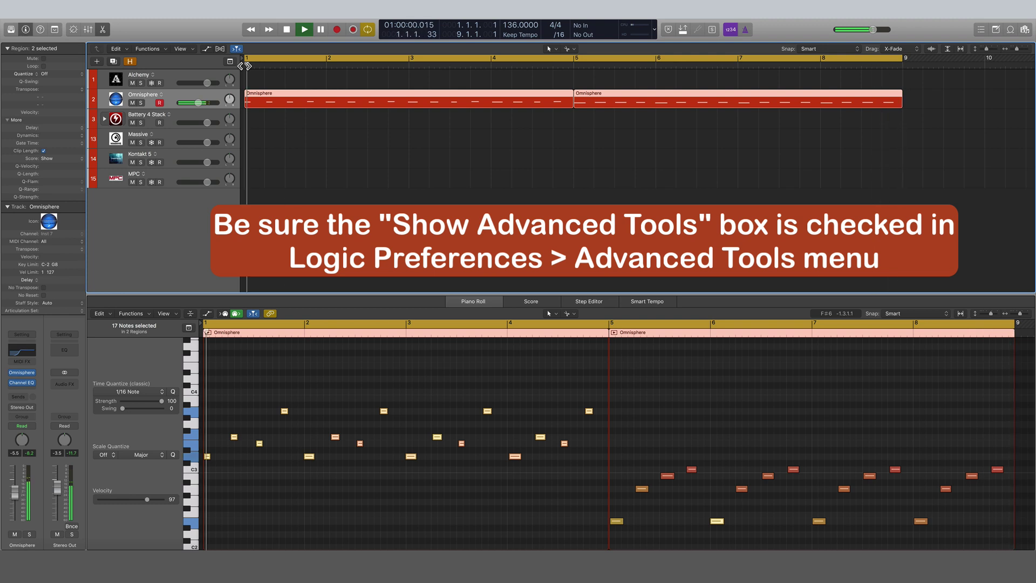
key(space)
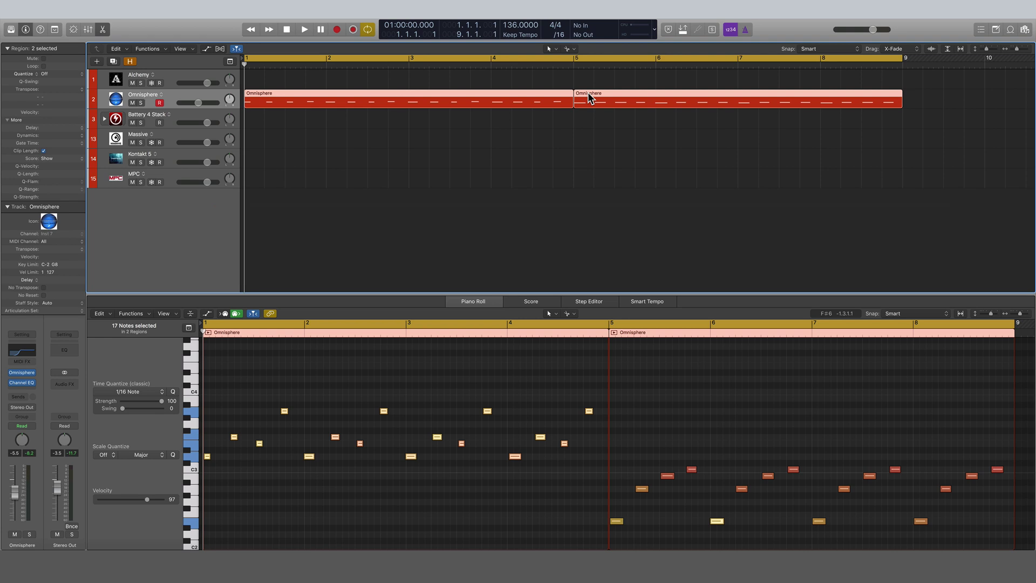
Move the second Omnisphere region out to bar 9.
click(608, 133)
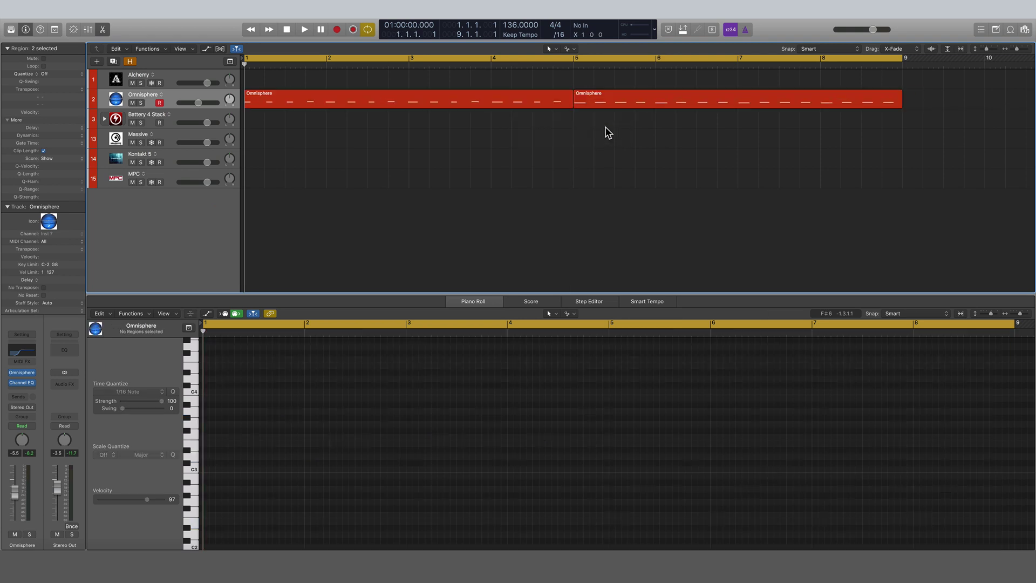
click(592, 94)
drag(659, 99, 995, 105)
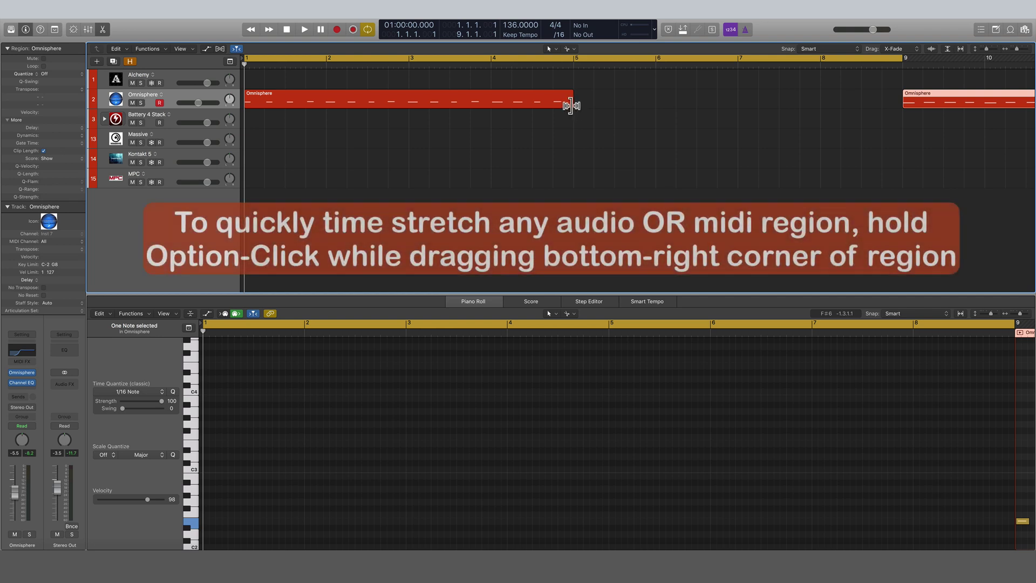
Time-stretch the first region longer, then to bar 3, then back to bar 9, auditioning each.
drag(569, 106, 900, 115)
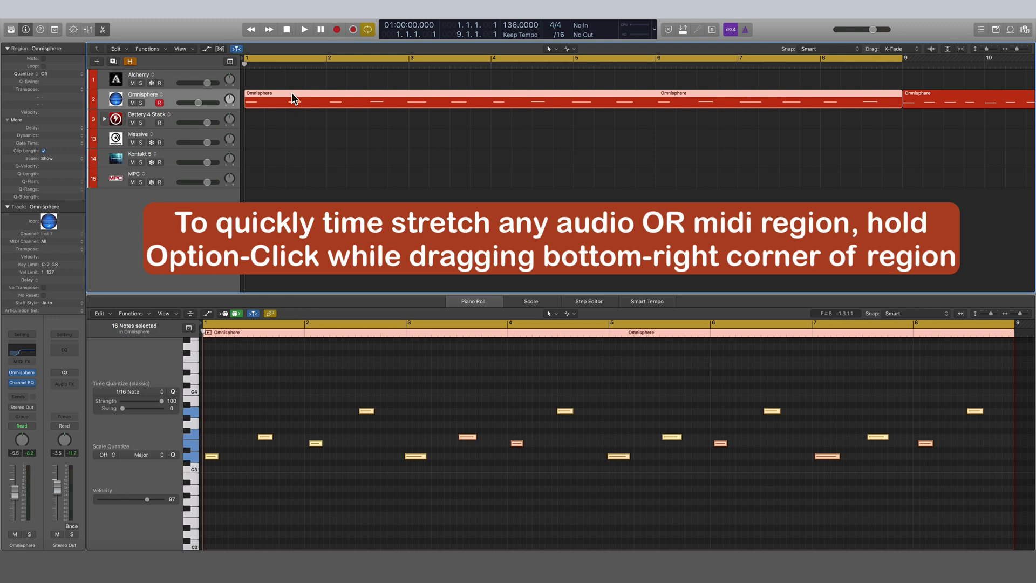
key(space)
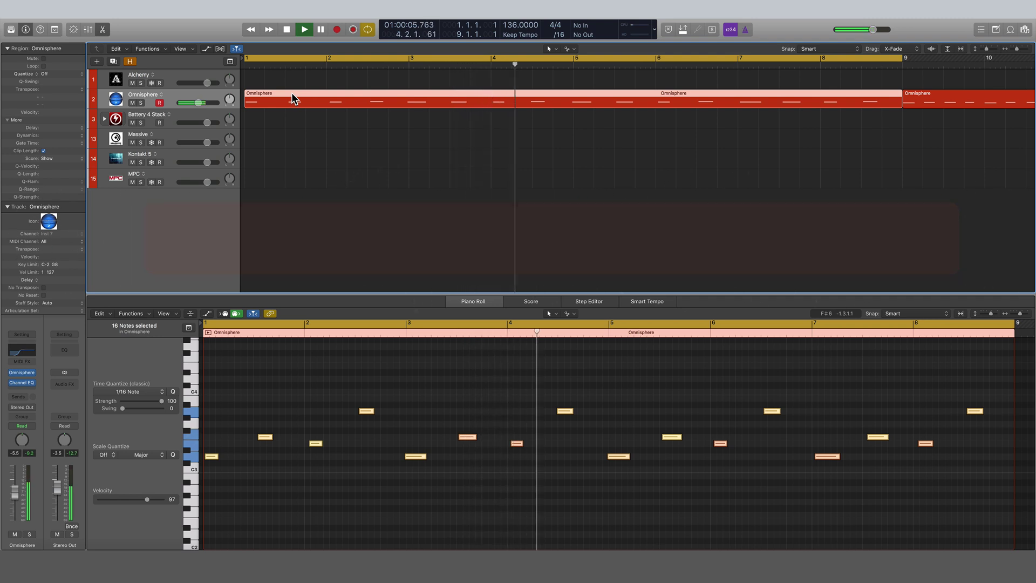
key(space)
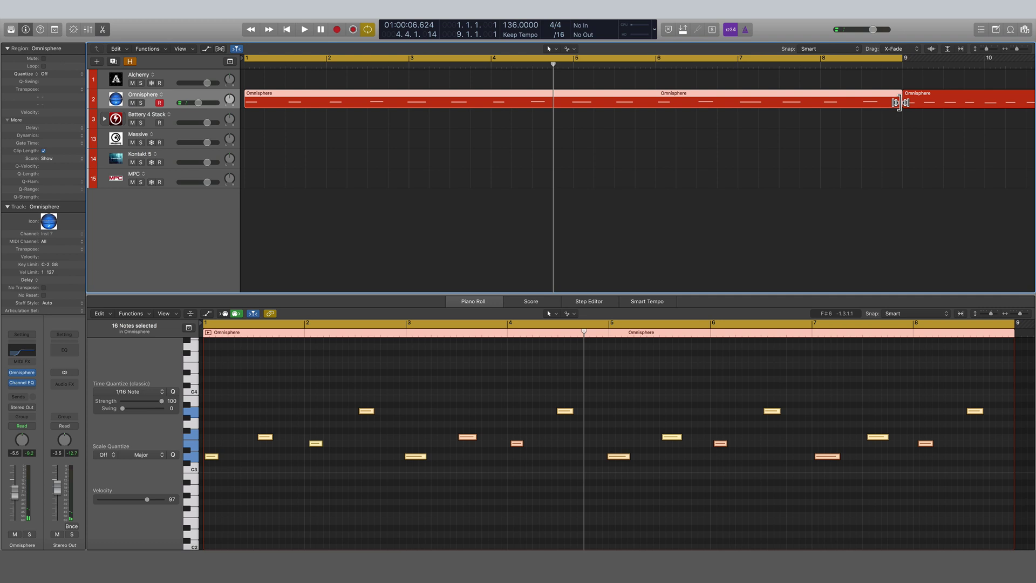
drag(899, 102, 409, 133)
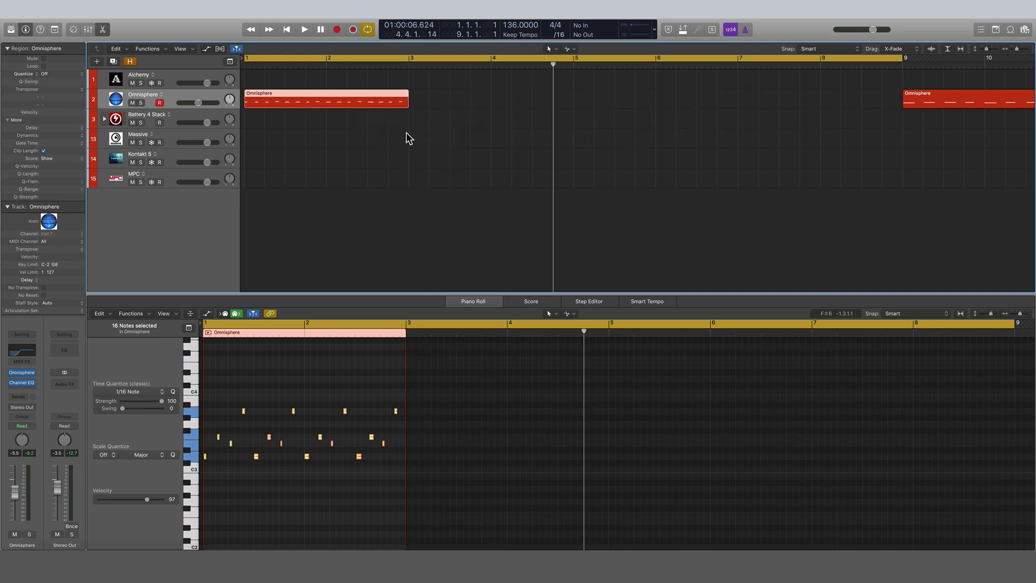
key(space)
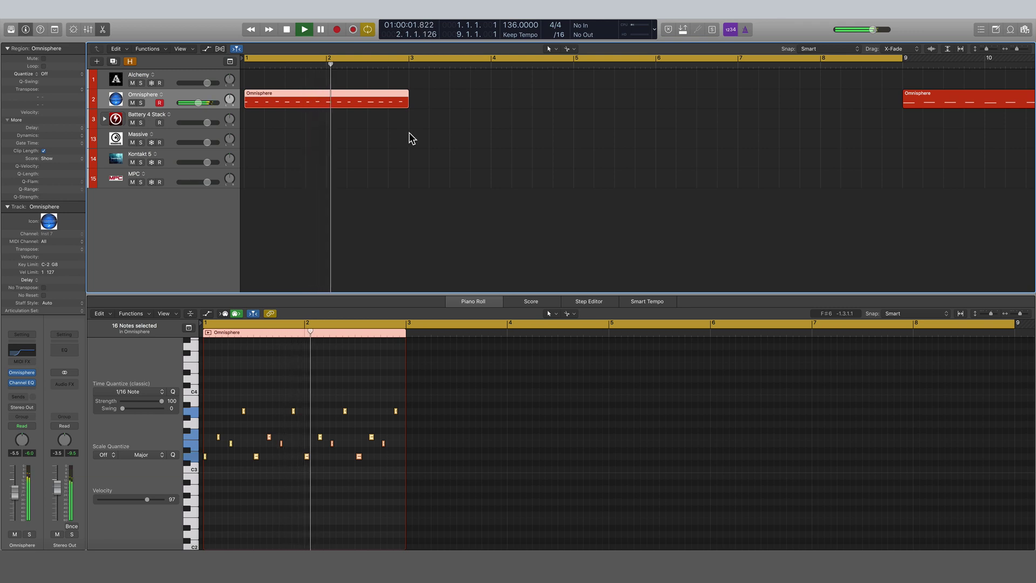
key(space)
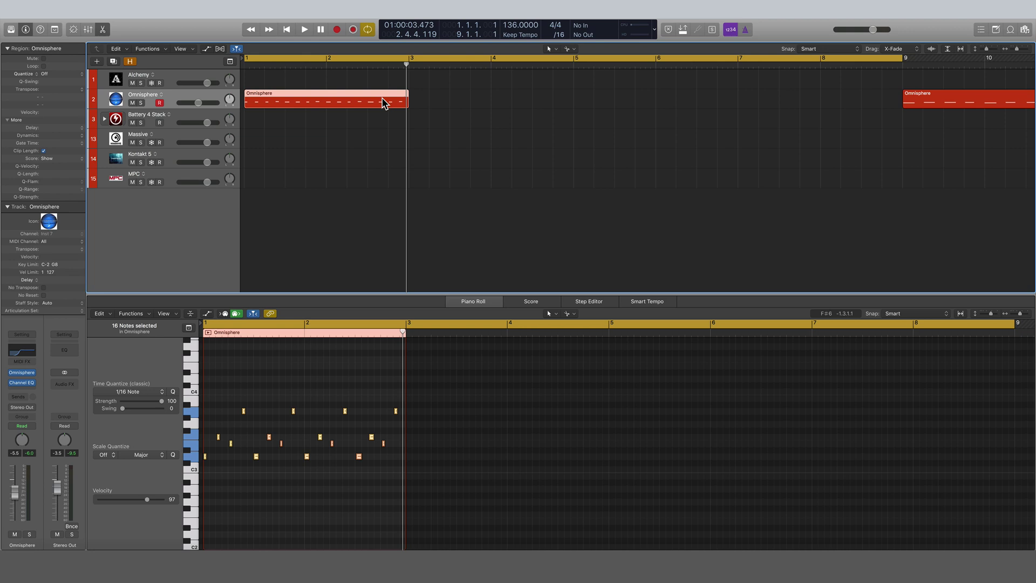
drag(408, 103, 573, 103)
Undo the stretch and select both Omnisphere regions.
key(super+z)
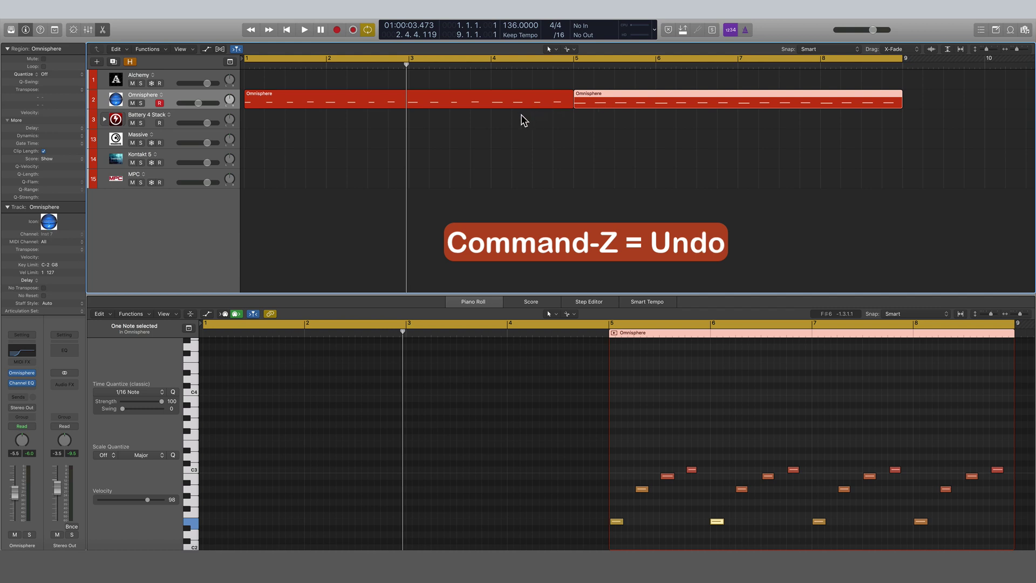
click(348, 97)
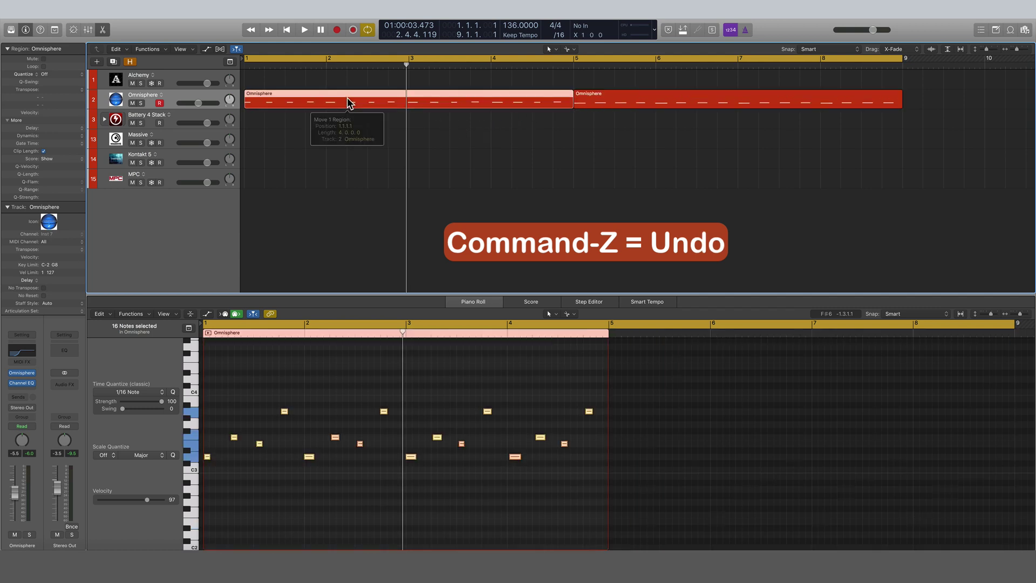
click(597, 91)
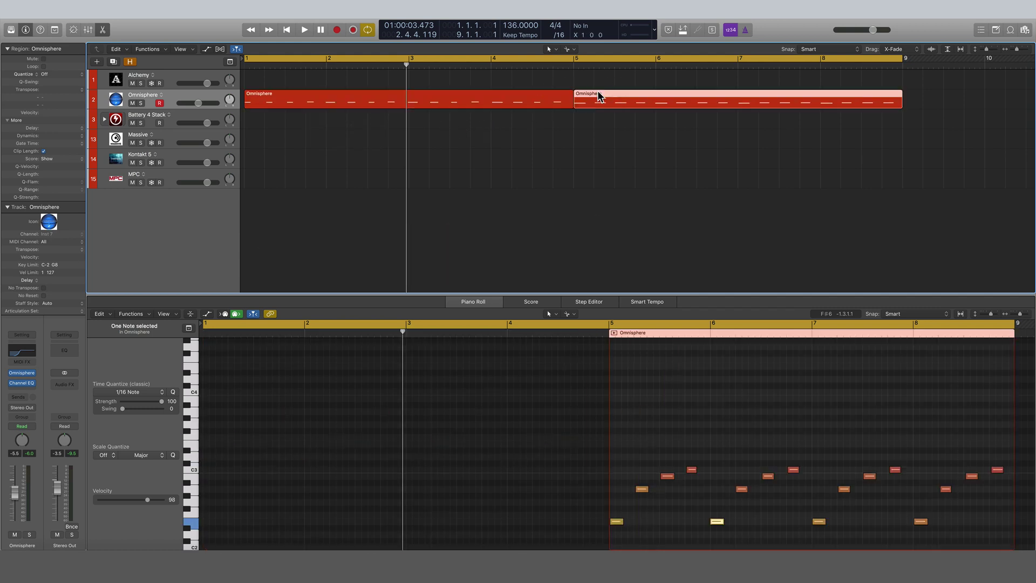
click(456, 96)
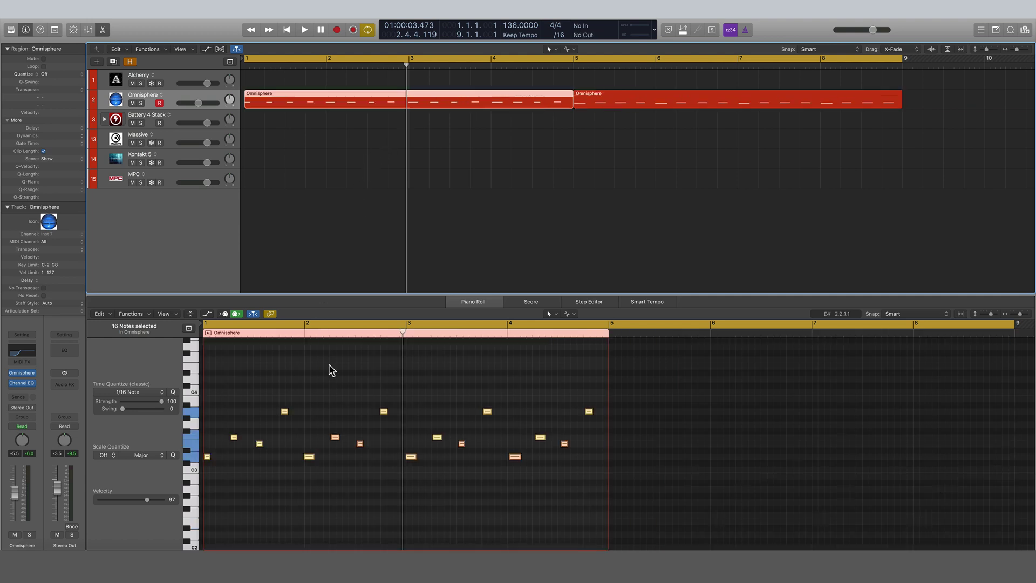
drag(546, 79, 611, 101)
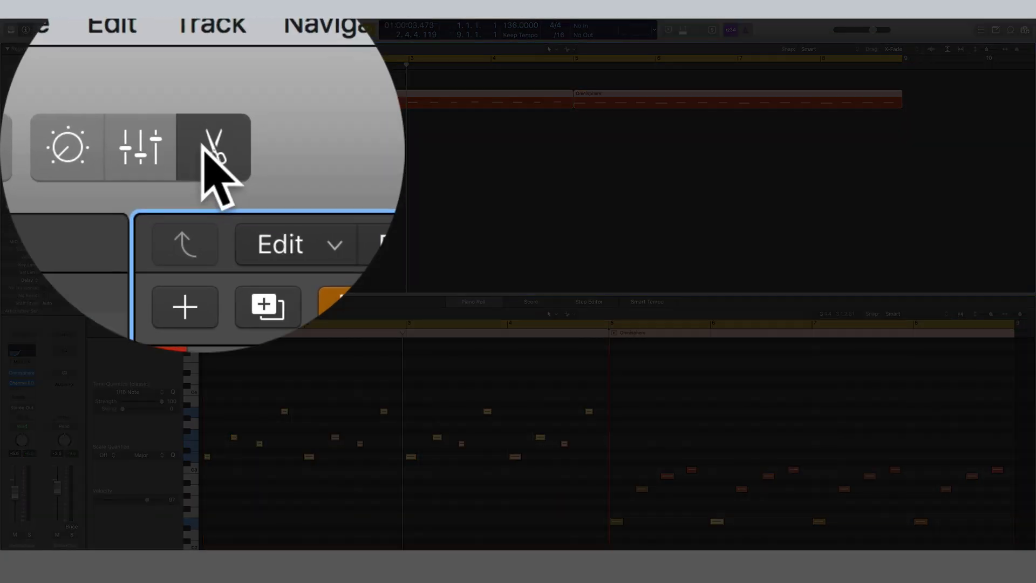
Reopen the Piano Roll, deselect all notes, and turn on Functions > Time Handles.
click(102, 29)
click(102, 29)
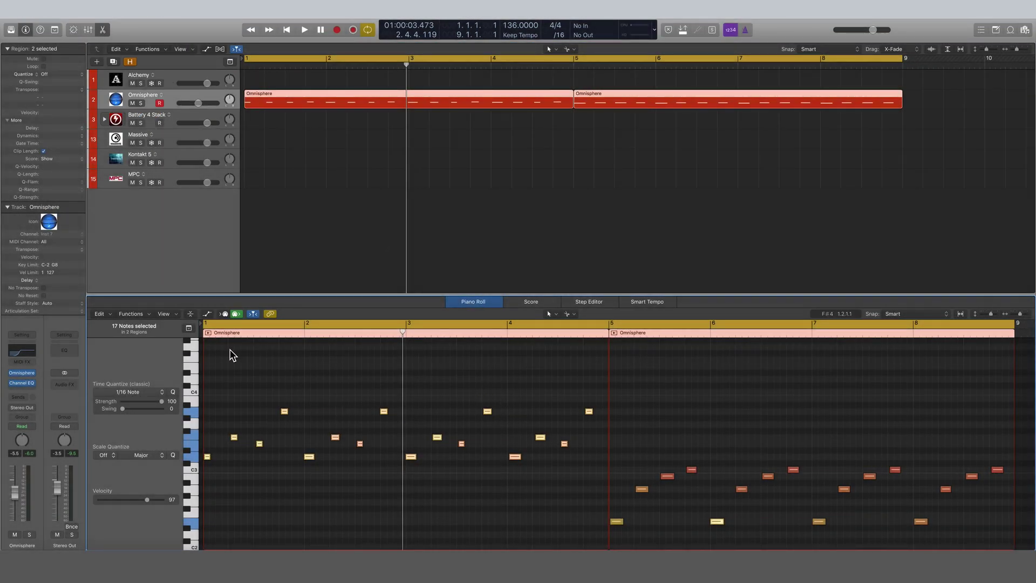
click(312, 362)
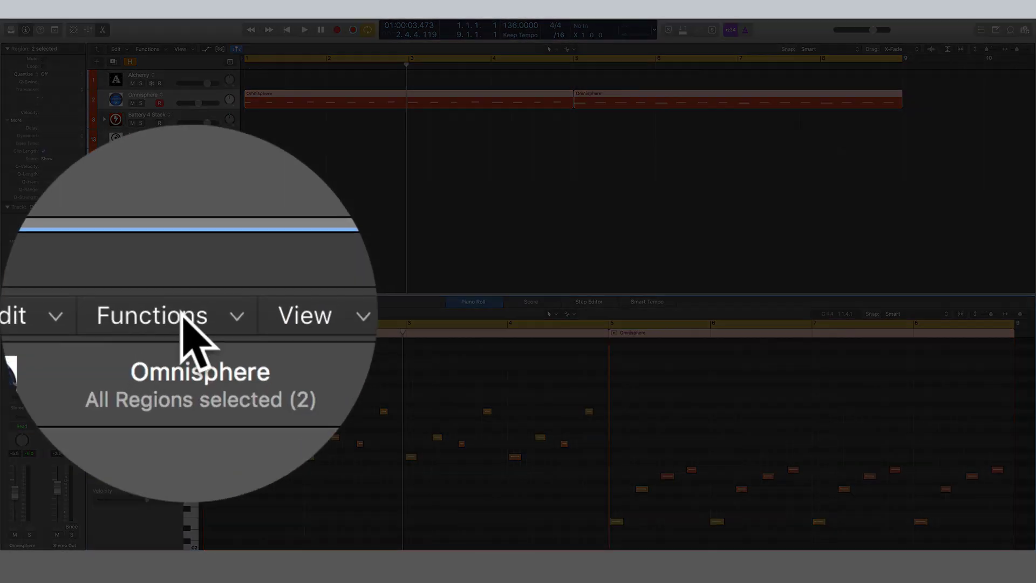
click(144, 313)
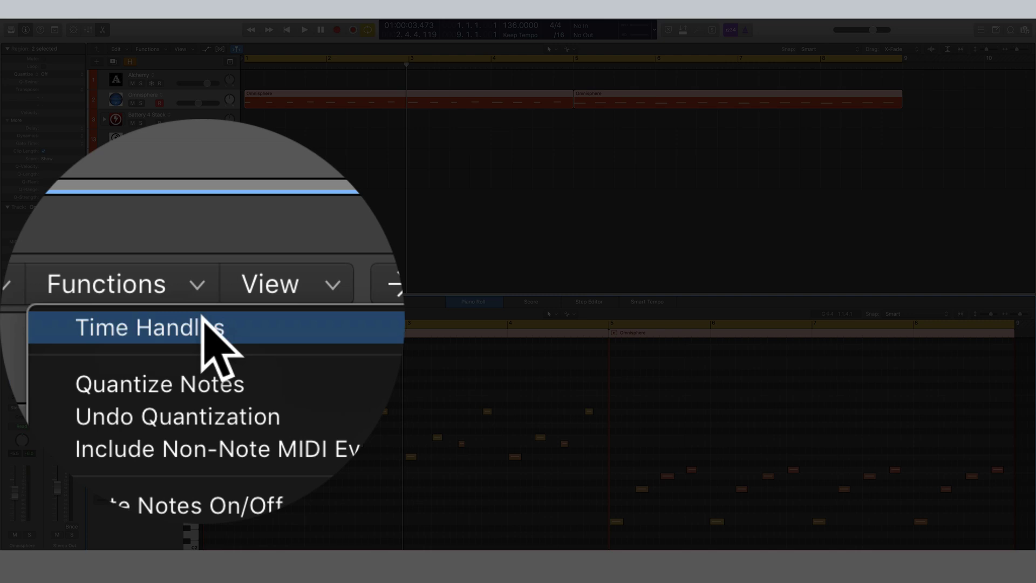
click(150, 322)
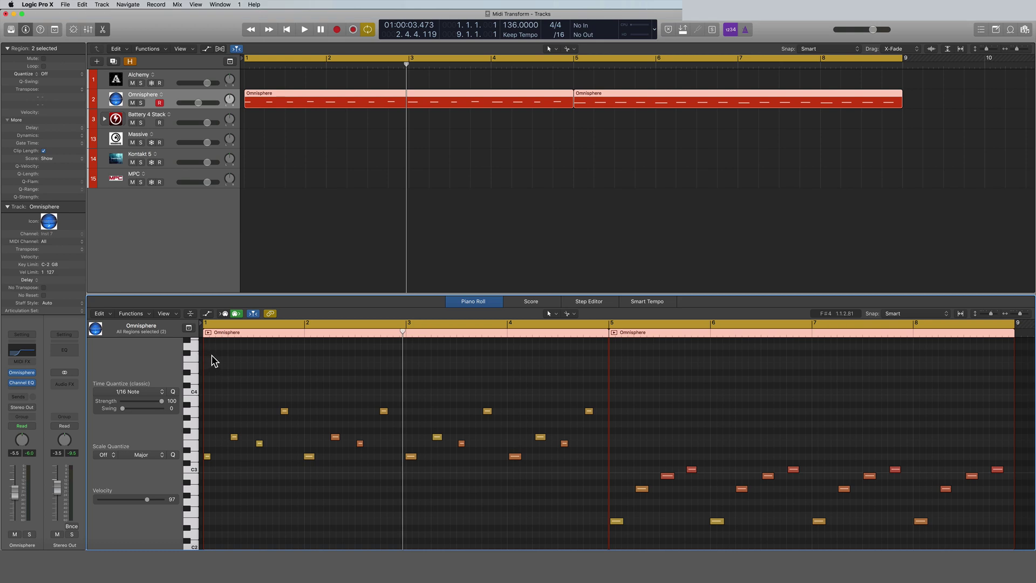
Mark a time range around bar 2 and enable Time Handles in the Functions menu.
drag(234, 363, 306, 400)
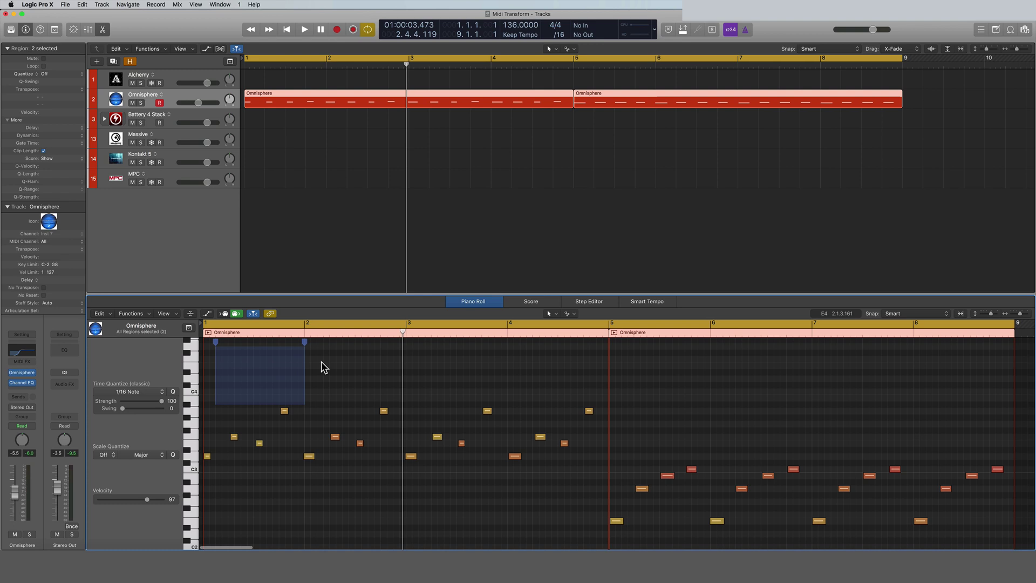
drag(322, 359, 374, 403)
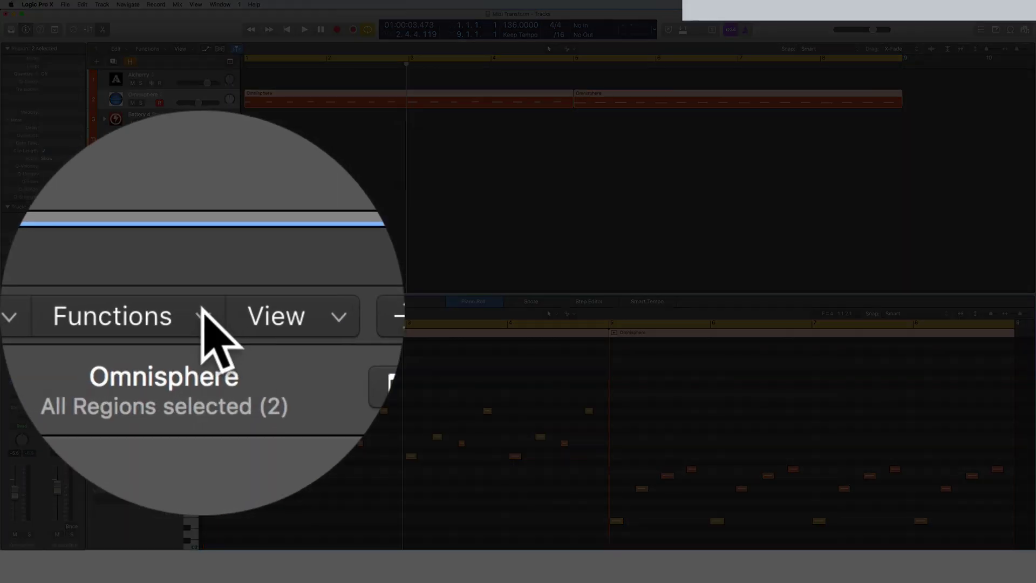
click(149, 313)
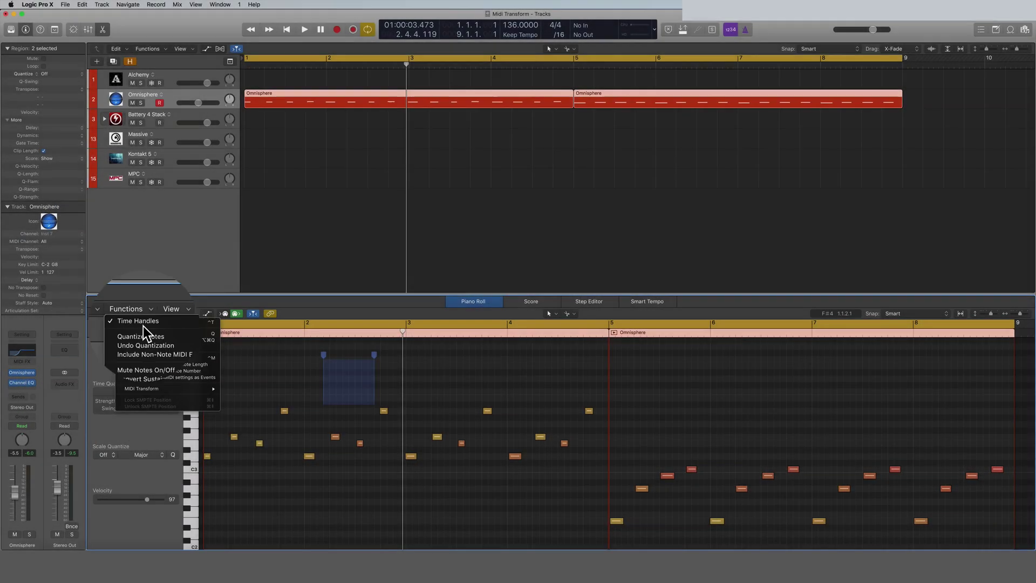
click(300, 319)
click(326, 340)
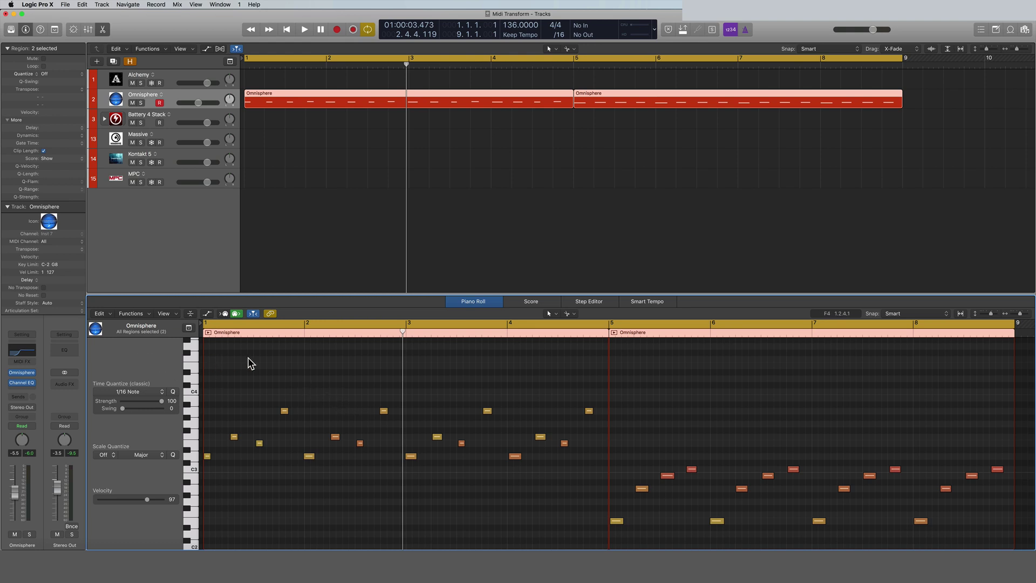
click(131, 313)
click(291, 353)
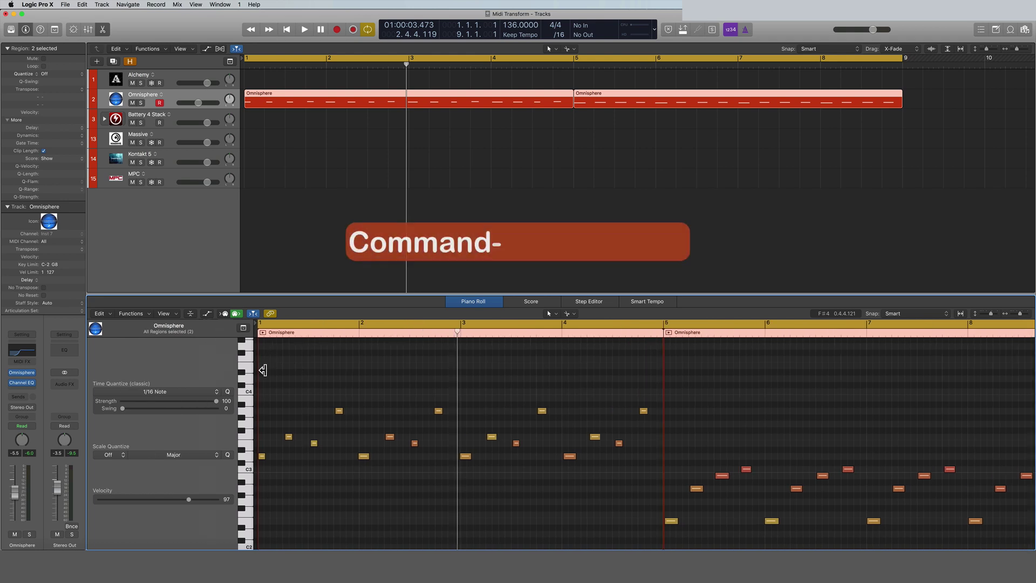
Compress all 32 selected notes to end before bar 5, audition them, then undo.
key(super+a)
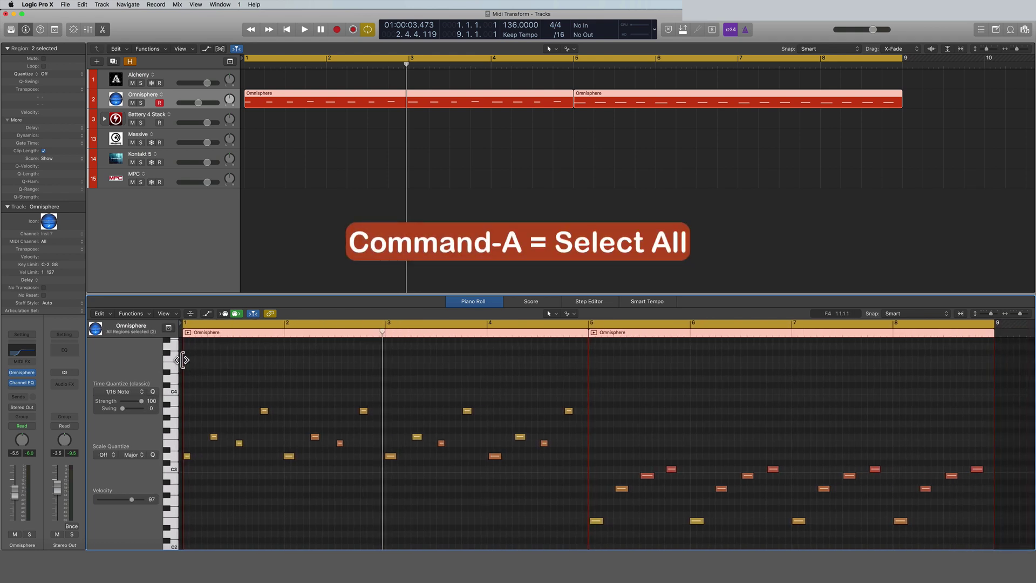
drag(179, 363, 986, 544)
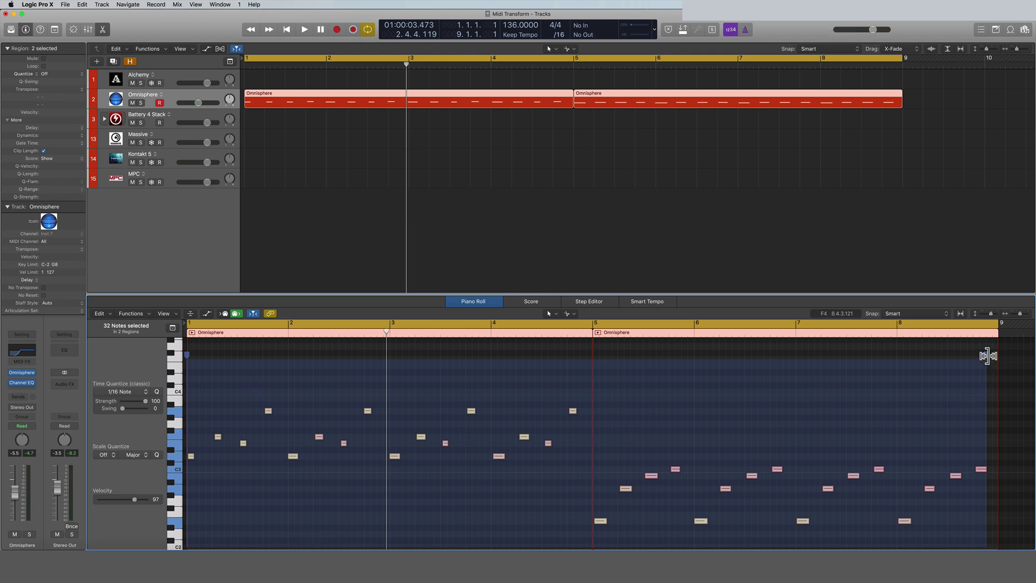
scroll(986, 356, up, 1)
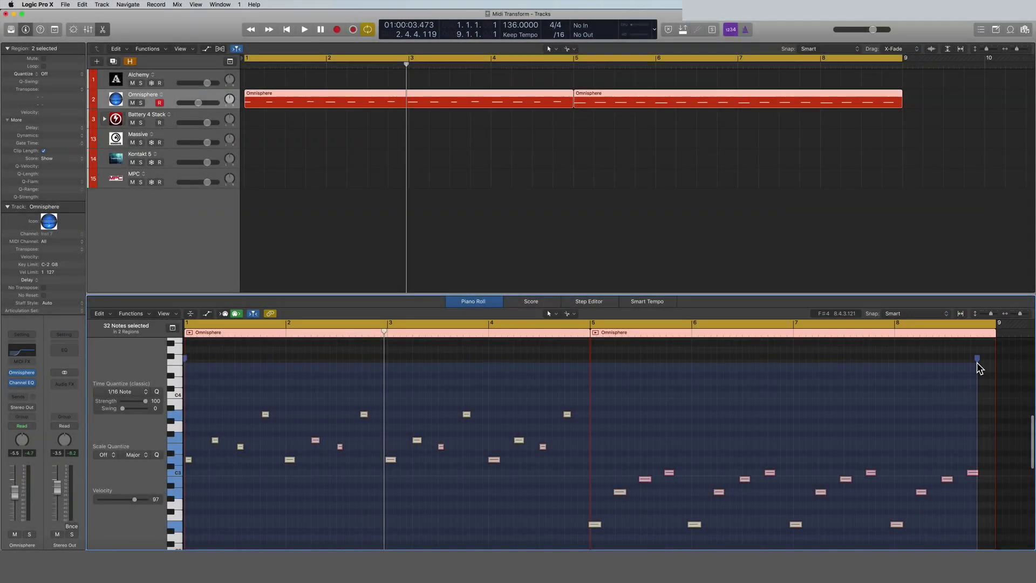
drag(978, 364, 580, 457)
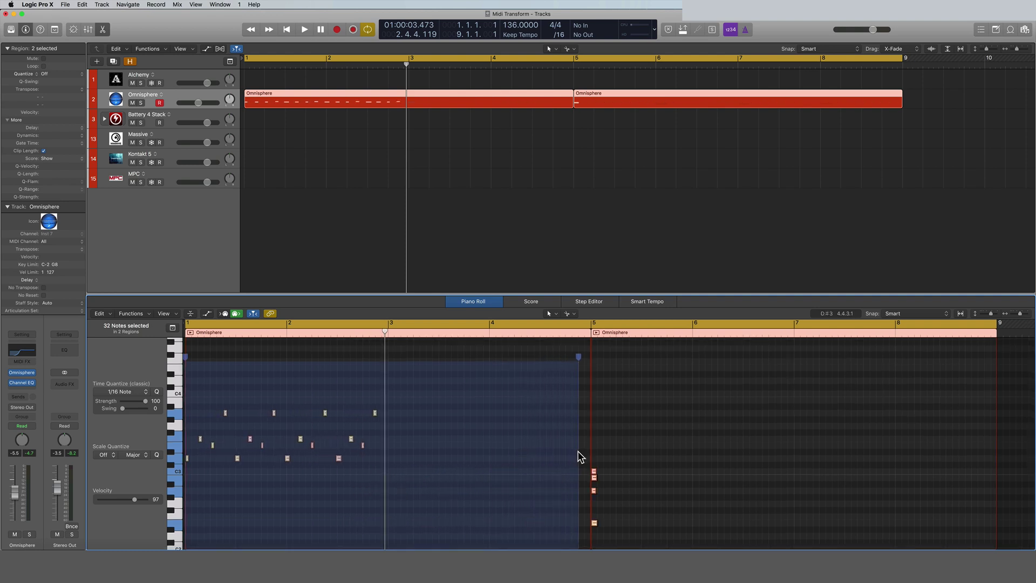
key(space)
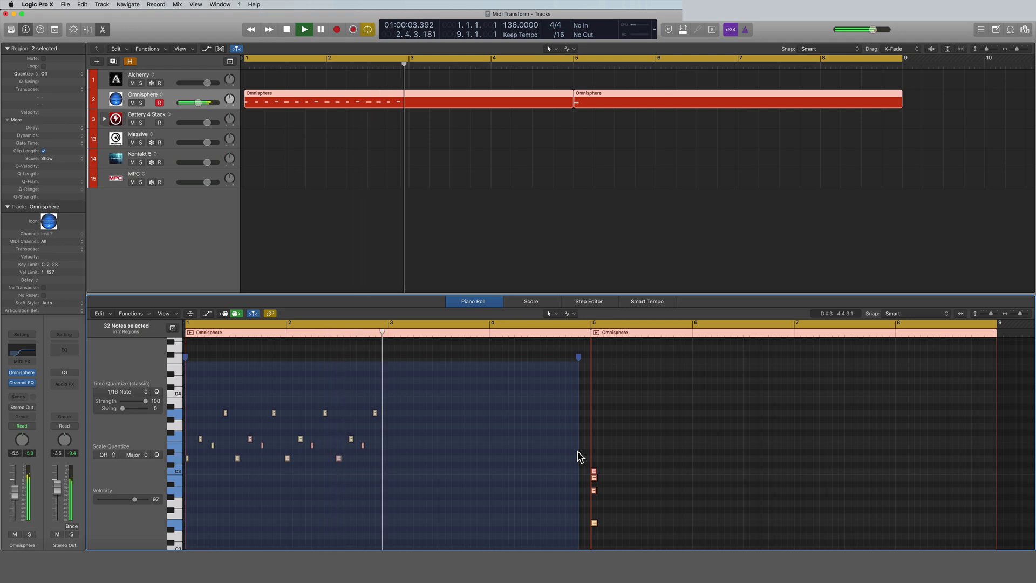
key(space)
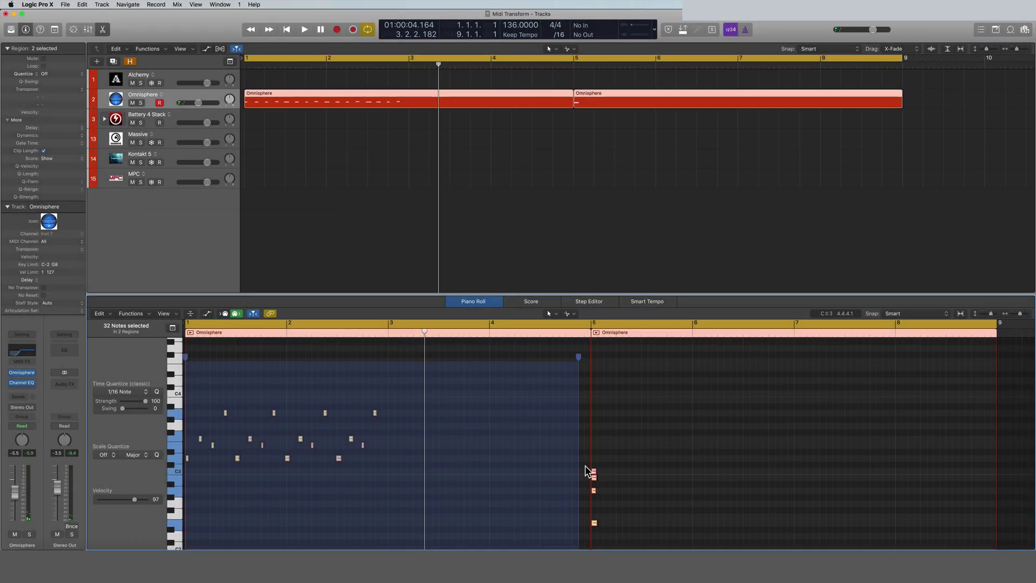
key(super+z)
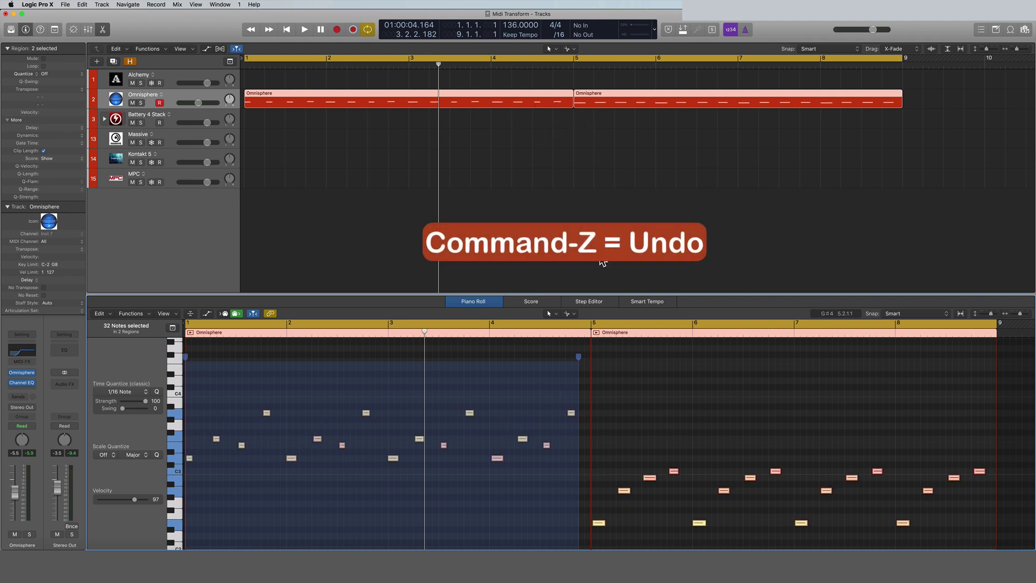
Join the two selected Omnisphere regions into one region with Cmd-J.
click(598, 143)
key(super+z)
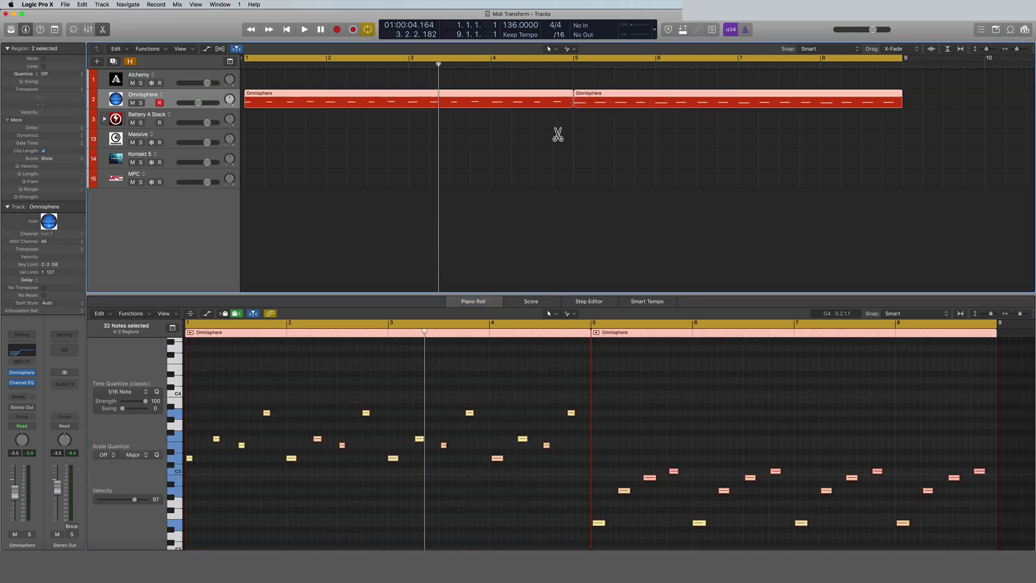
key(super+j)
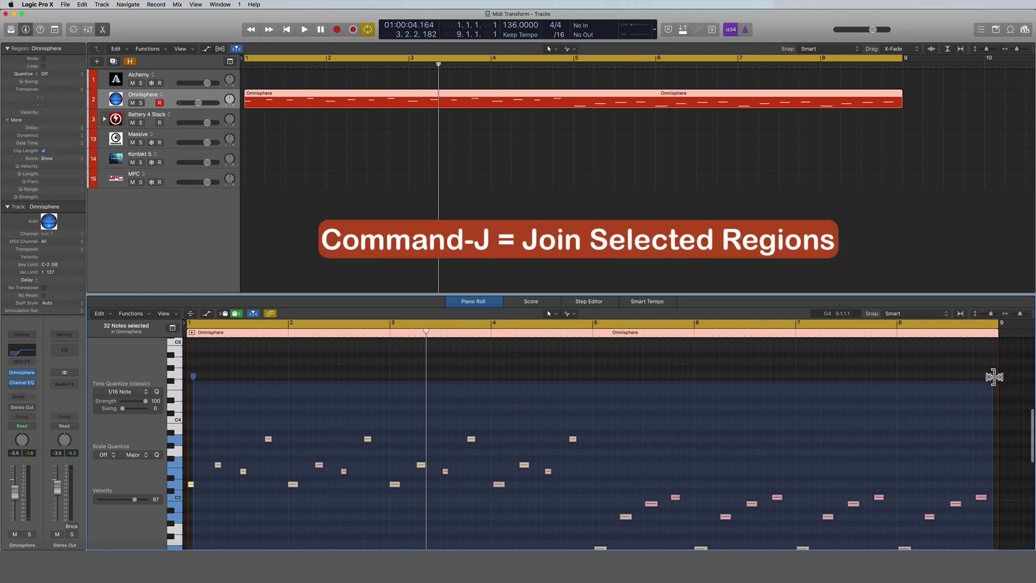
Compress the 32 notes toward bar 6, audition, then squeeze them into bars 1–3.
drag(993, 377, 593, 389)
key(space)
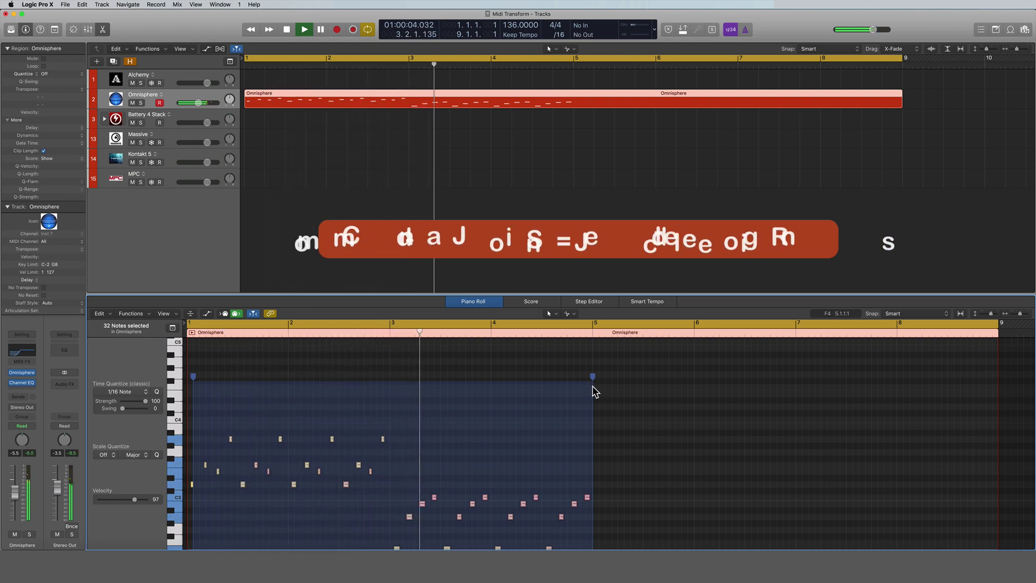
key(space)
drag(594, 378, 390, 385)
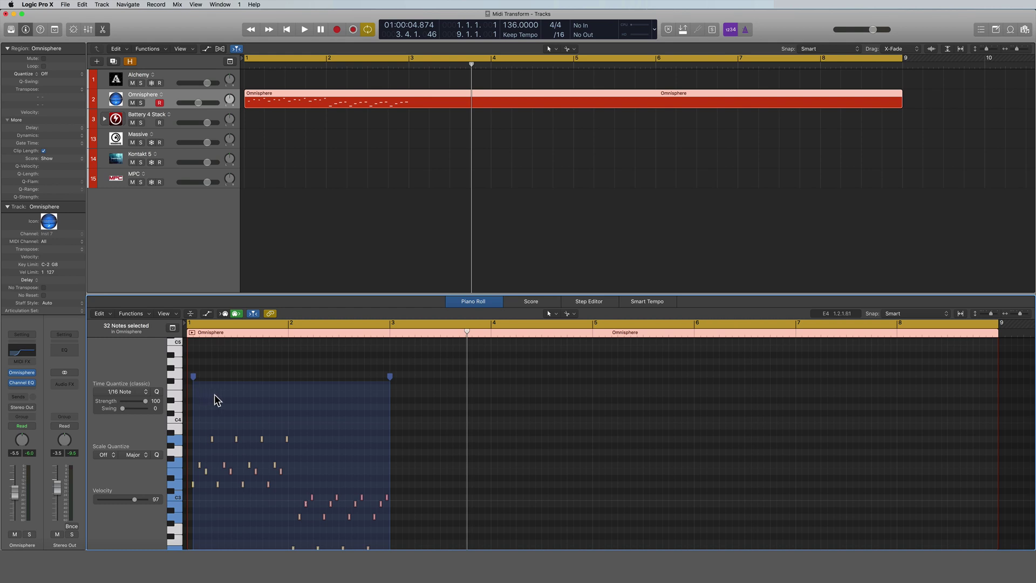
Audition the 32 notes squeezed into bars 1–3.
key(space)
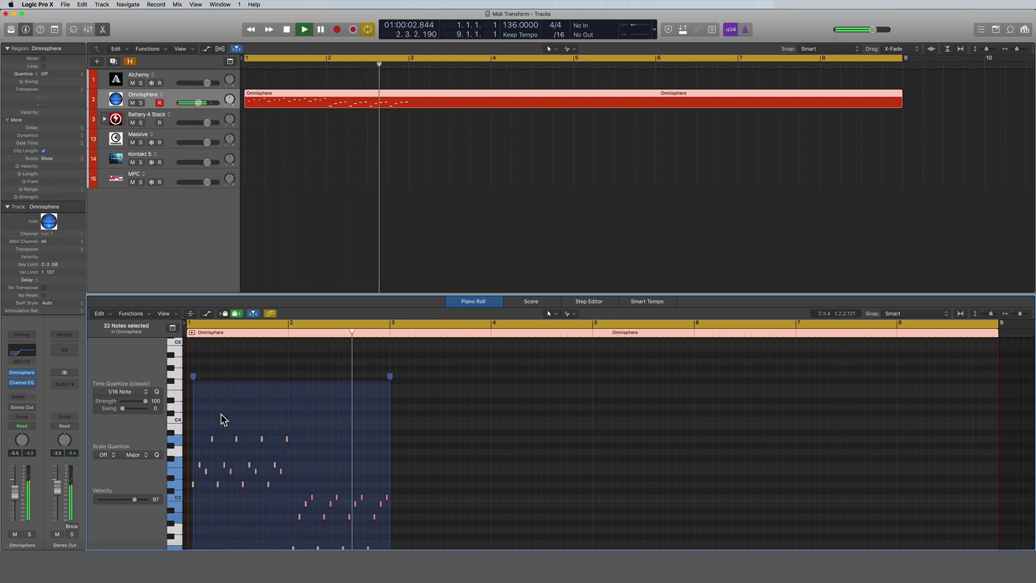
key(space)
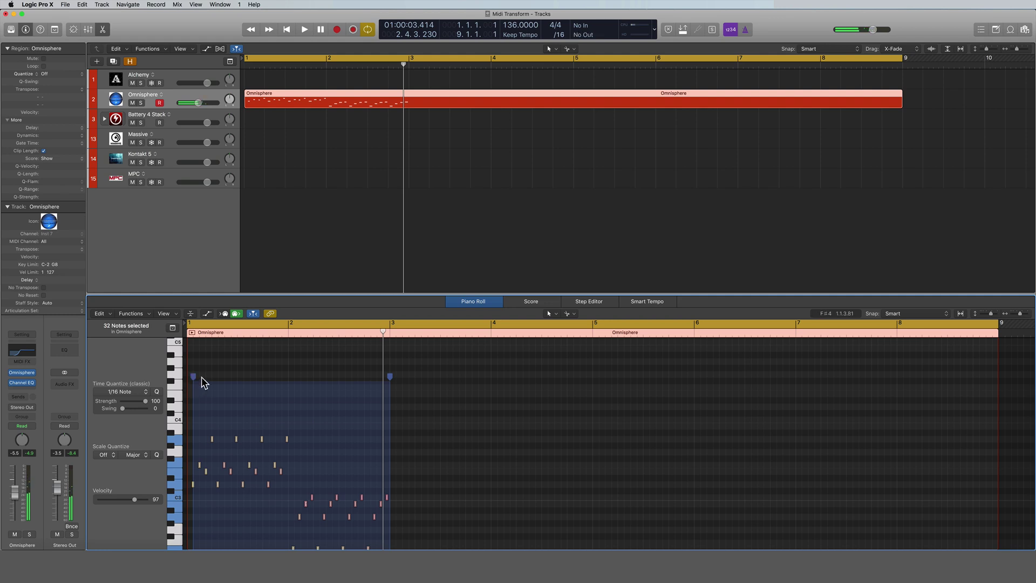
scroll(195, 382, right, 1)
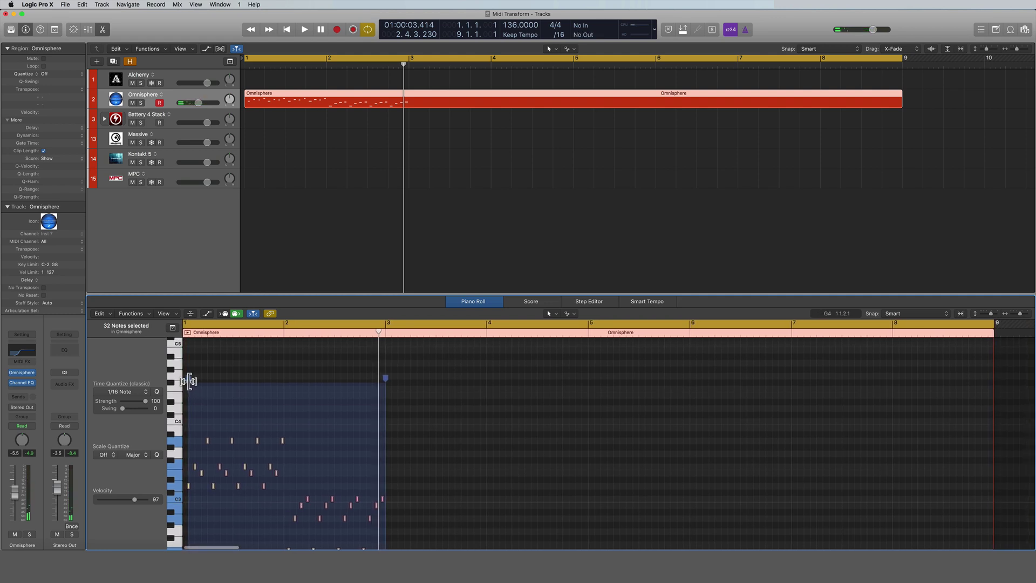
Reverse the notes with the left time handle, stretch them back to bar 1, and audition.
drag(188, 380, 816, 406)
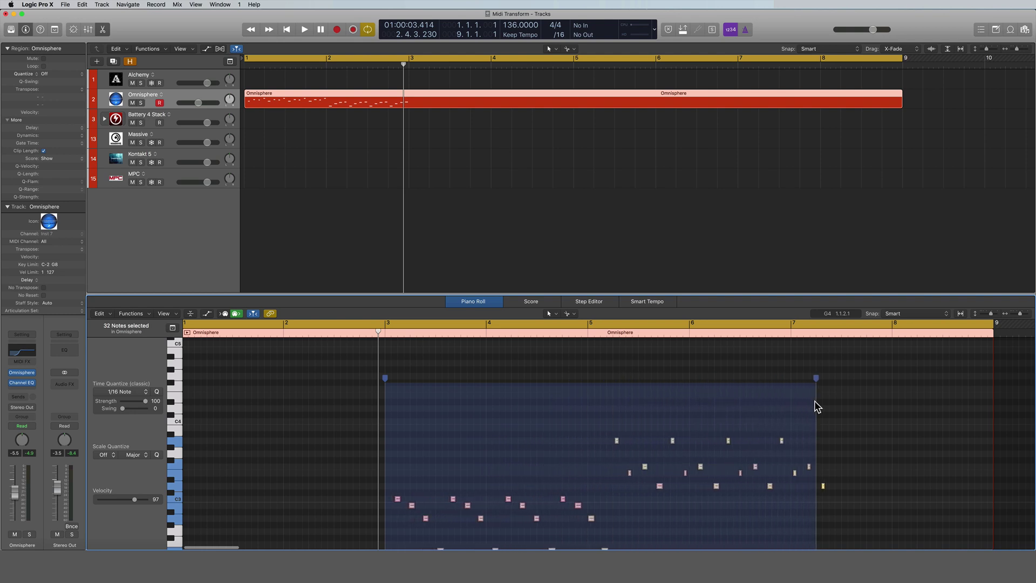
drag(384, 377, 192, 387)
key(Return)
key(space)
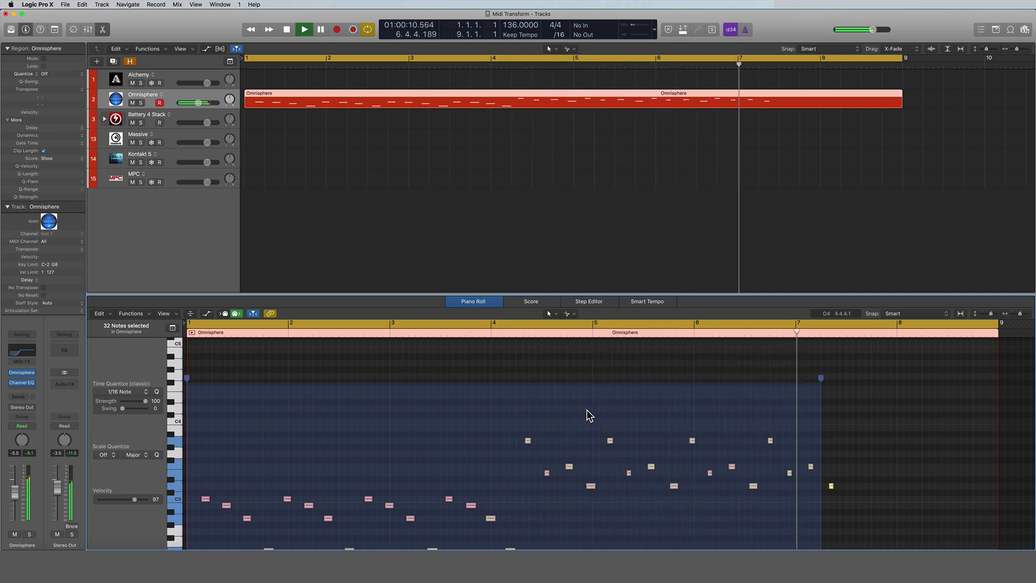
key(space)
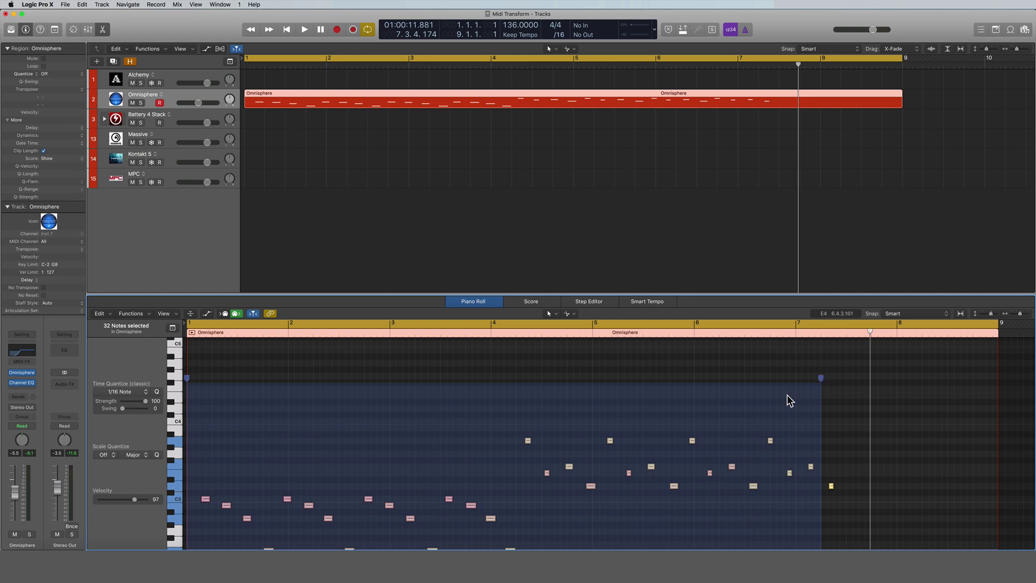
scroll(765, 393, down, 2)
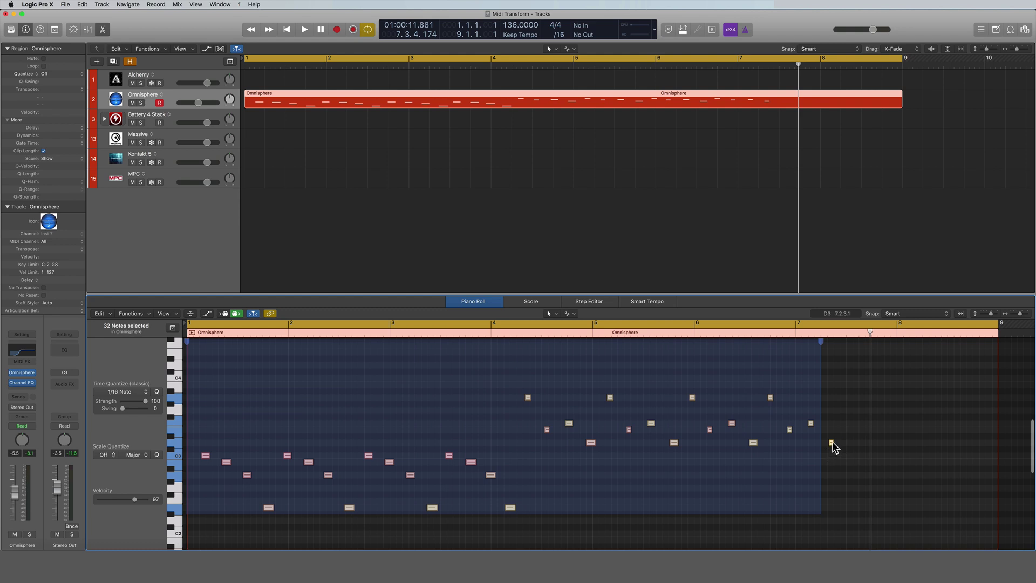
scroll(836, 431, up, 2)
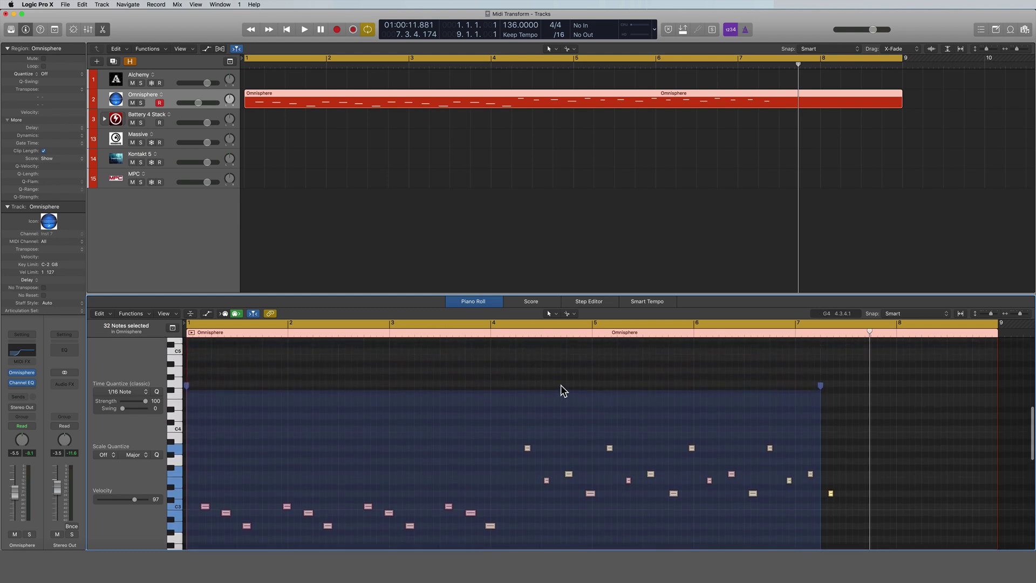